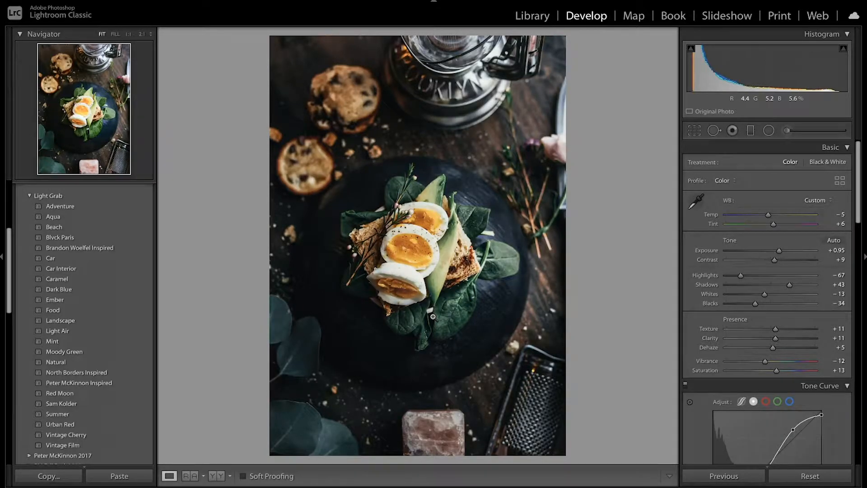
- Compare the edited food photo with its original state and reset all its develop adjustments
key("backslash")
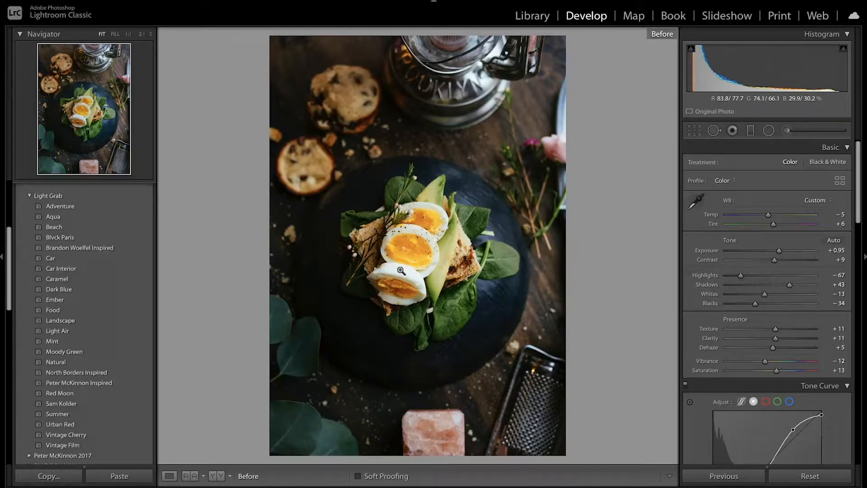
key("backslash")
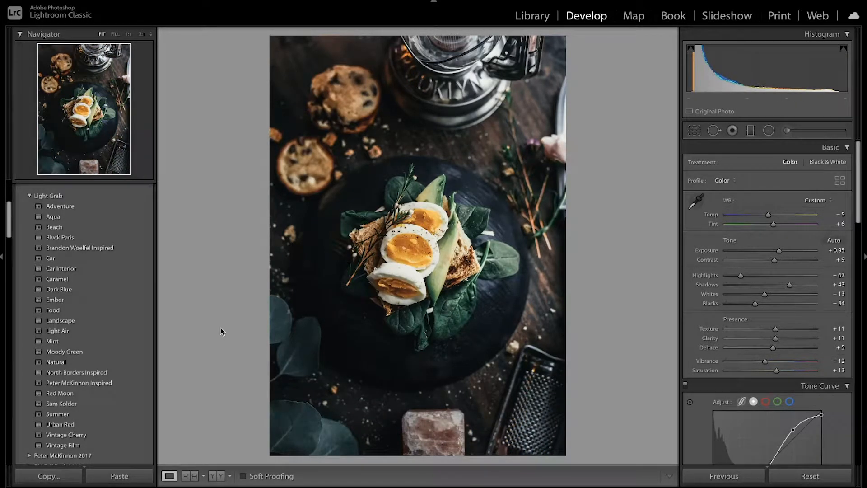
key("ctrl+shift+r")
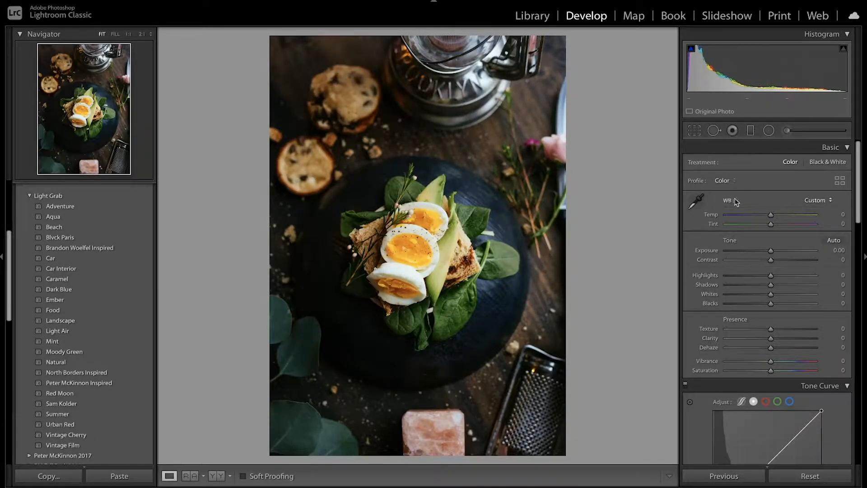
- Set the white balance to Temp −6 and Tint +4, with Exposure +0.65 and Contrast +9
left_click_drag(772, 217, 772, 224)
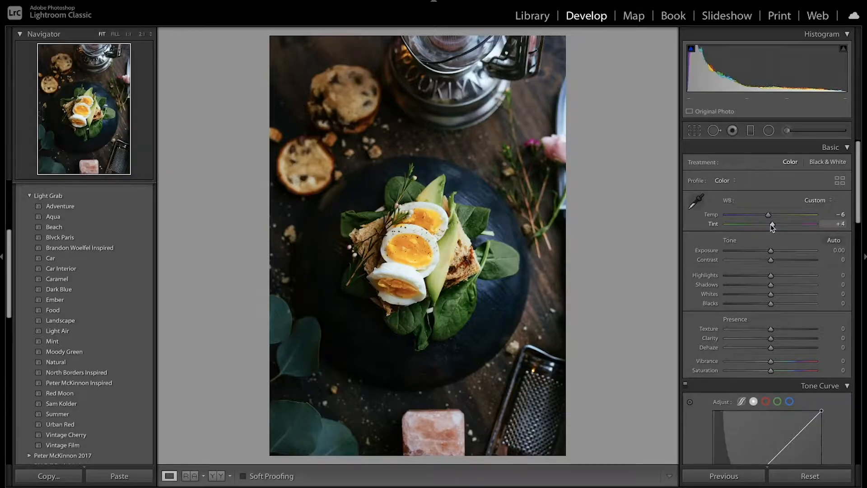
left_click_drag(771, 251, 775, 252)
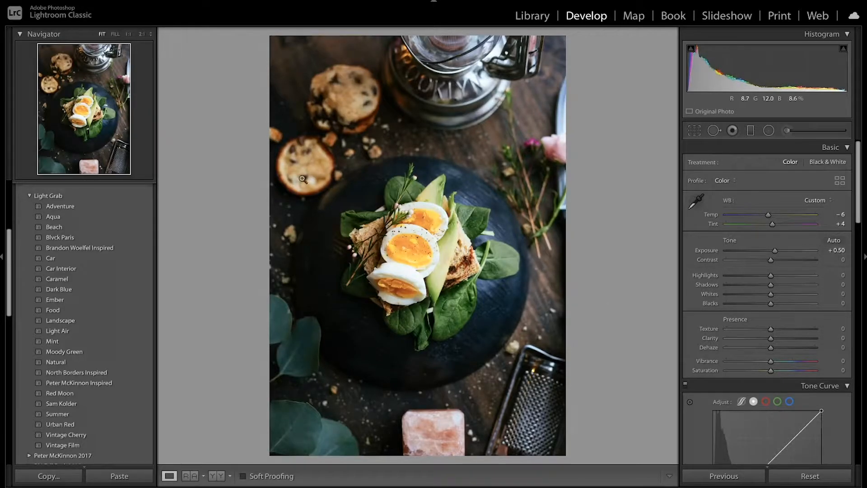
left_click_drag(775, 253, 777, 253)
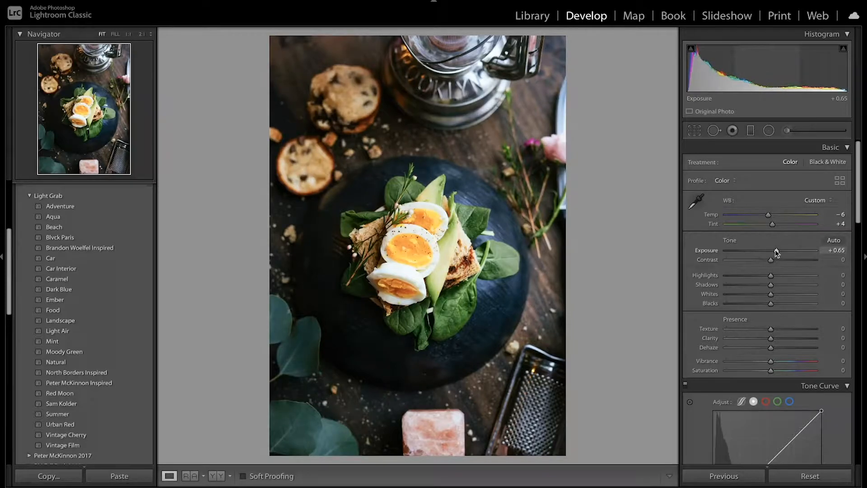
left_click_drag(772, 260, 776, 264)
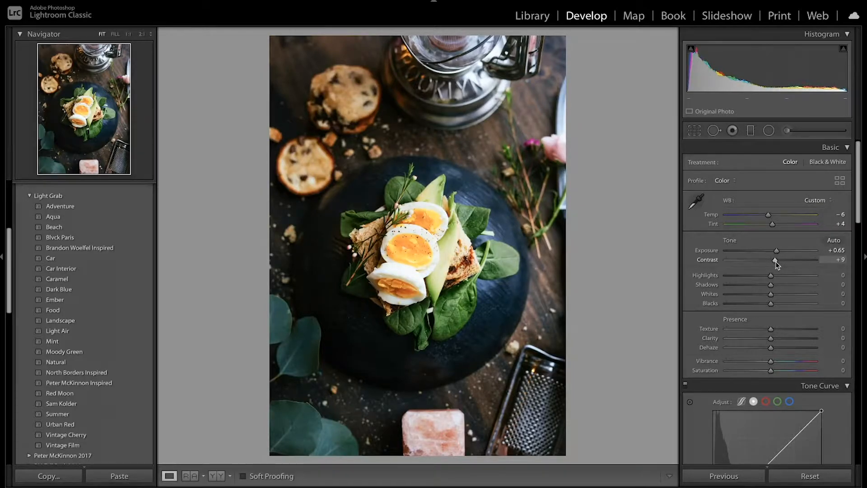
- Set Highlights to −72, Shadows to +42, Whites to −13 and Blacks to −33
left_click_drag(771, 276, 791, 285)
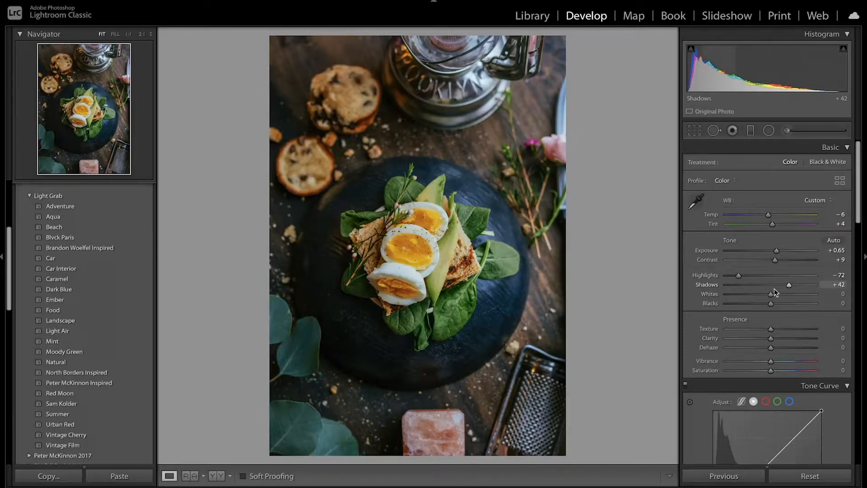
left_click_drag(770, 294, 765, 295)
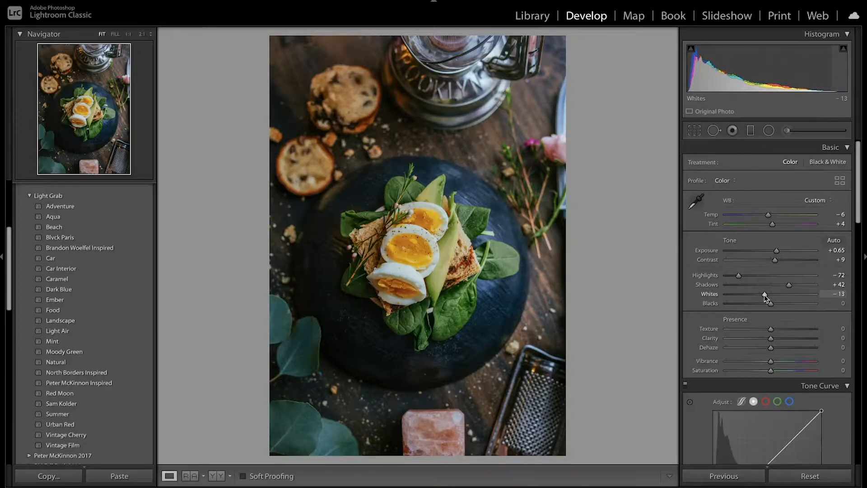
left_click_drag(771, 304, 758, 305)
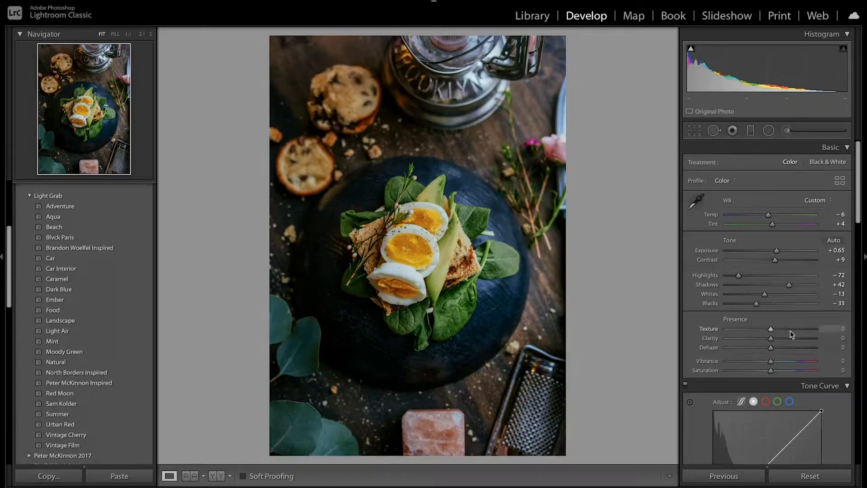
- Set Texture to +10, Clarity to +8, Dehaze to +5, Vibrance to −14 and Saturation to +13, and compare with the original photo
left_click_drag(771, 330, 777, 373)
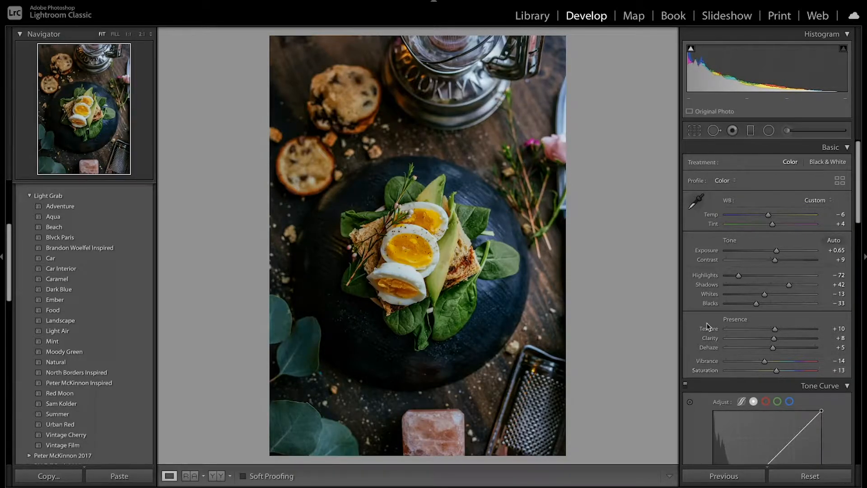
key("backslash")
key("backslash")
- Add three points to the tone curve, at the shadows, midtones and highlights
scroll(706, 322, "down", 3)
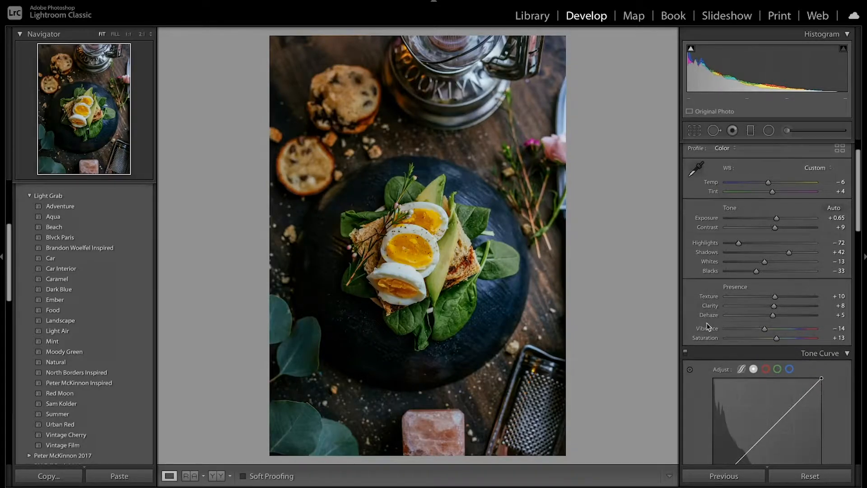
scroll(707, 322, "down", 8)
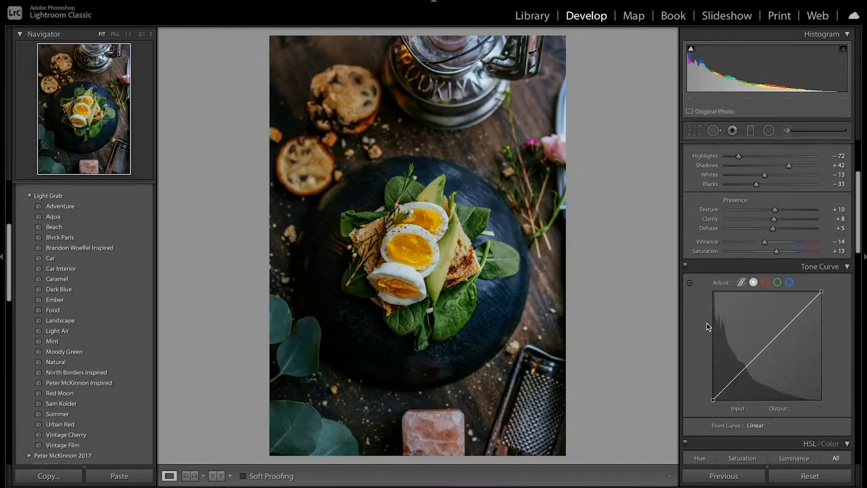
scroll(708, 326, "down", 4)
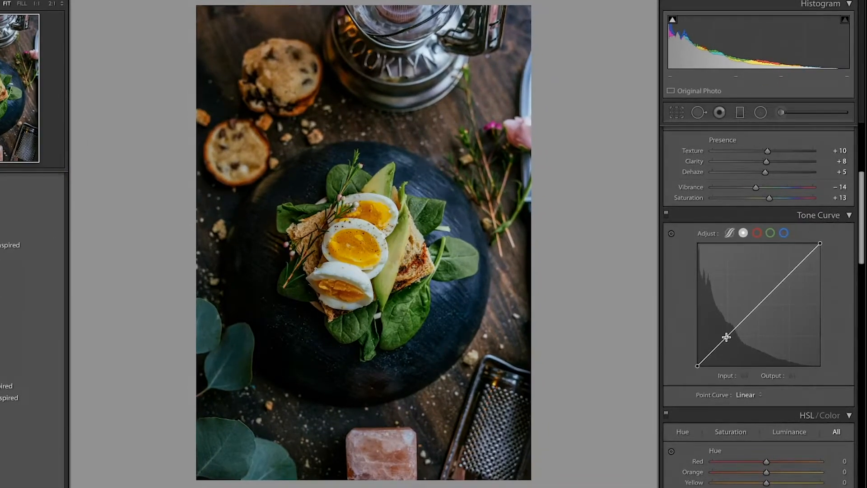
left_click(726, 337)
left_click(757, 303)
left_click(790, 274)
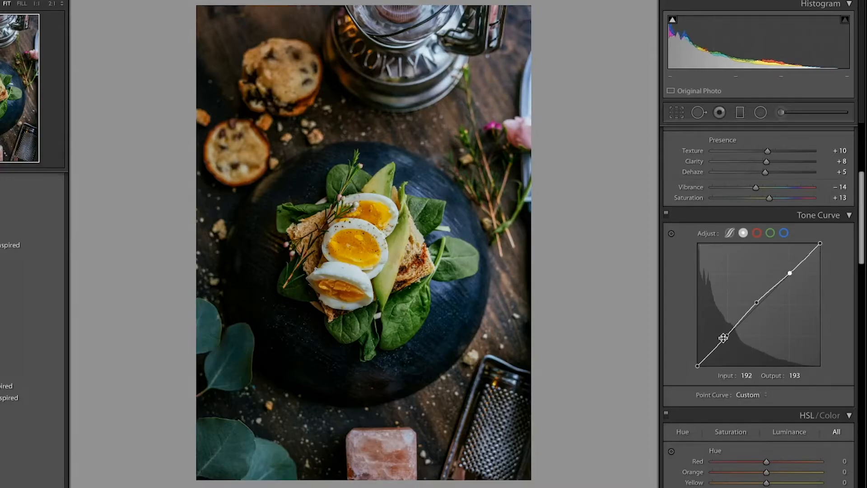
- Shape a faded S-curve with output 13 for blacks and 240 for whites, lowered shadows and midtones, raised highlights, and compare its effect
left_click(728, 336)
left_click_drag(729, 337, 696, 361)
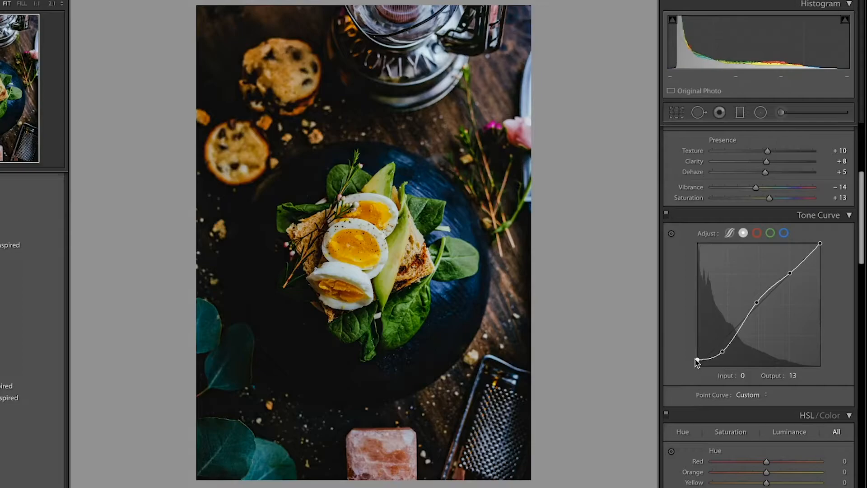
left_click_drag(756, 302, 763, 311)
left_click_drag(788, 275, 826, 251)
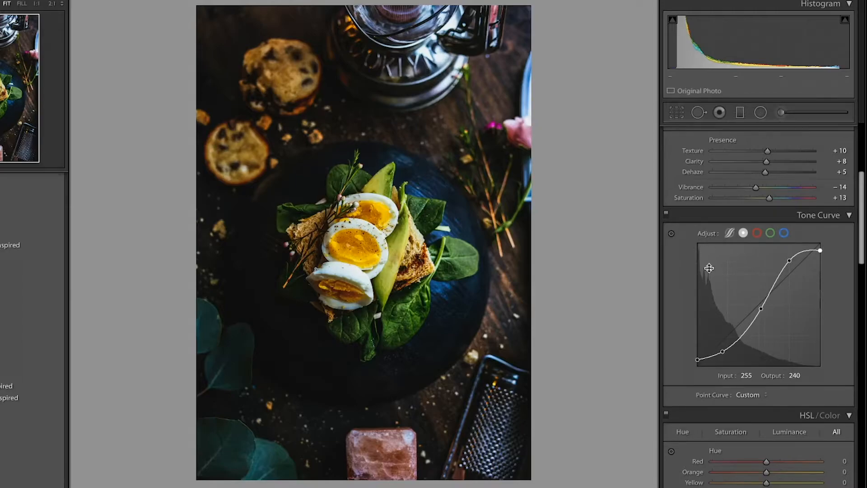
left_click(666, 215)
left_click(666, 215)
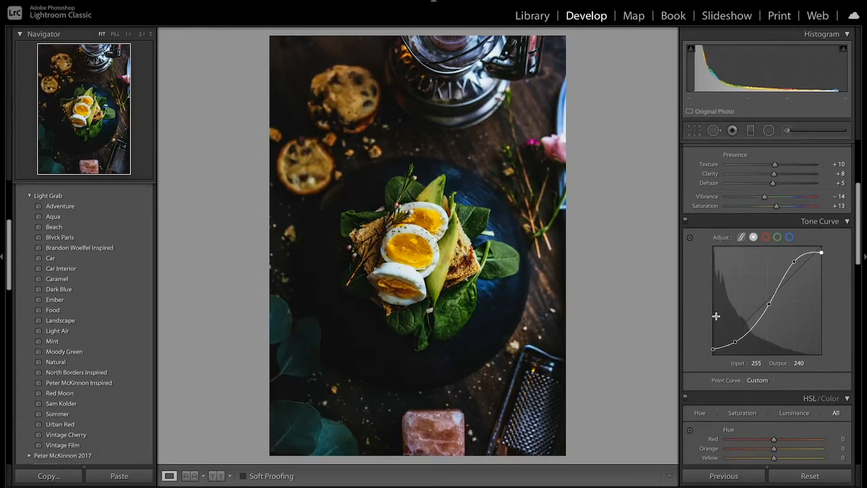
- In the HSL hue adjustments, set Red to +20, Orange to −10 and Yellow to −3
scroll(703, 324, "down", 2)
scroll(717, 319, "down", 5)
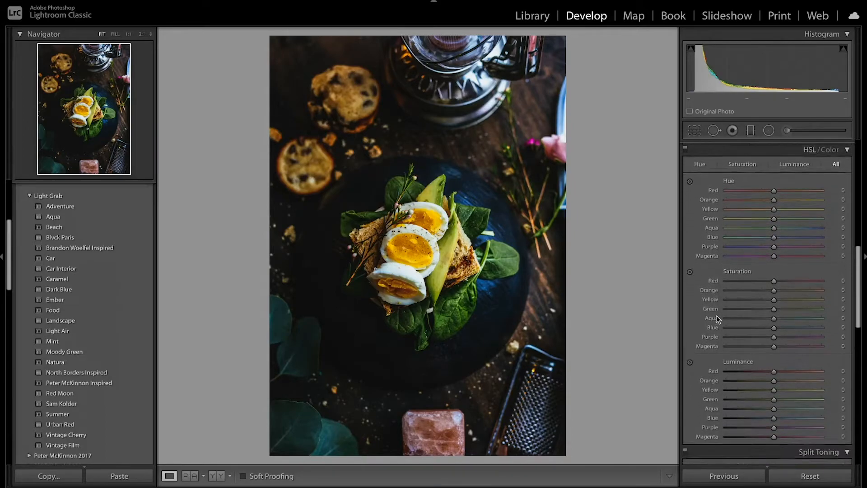
scroll(717, 315, "down", 1)
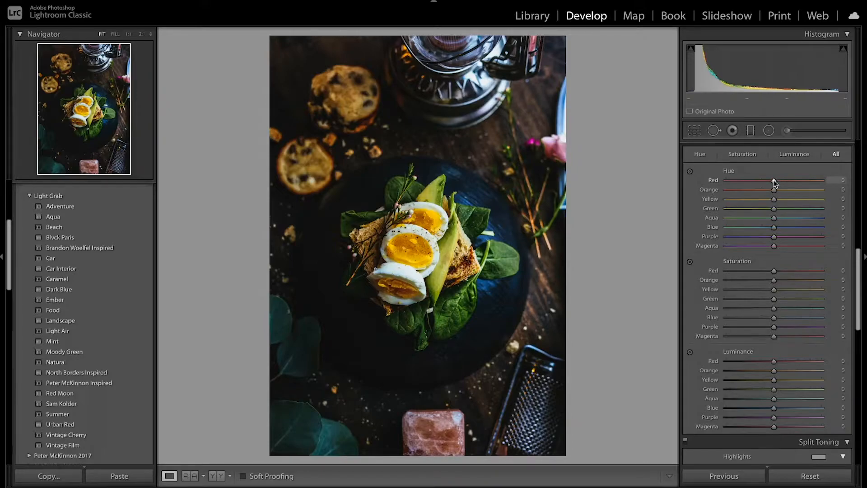
left_click_drag(774, 182, 784, 183)
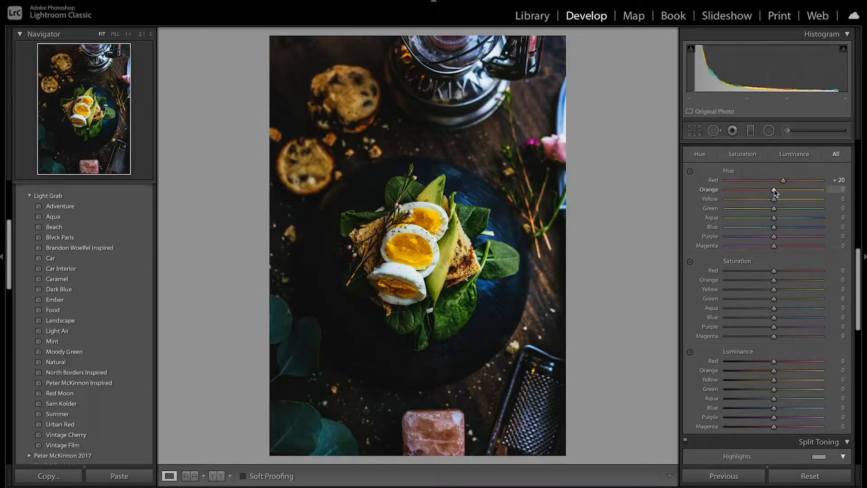
left_click_drag(774, 190, 770, 192)
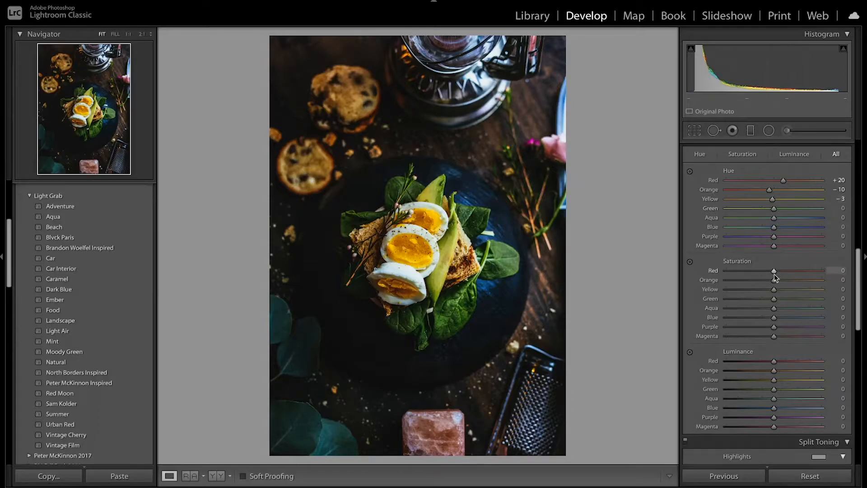
- Set the saturation of Red to −47, Orange to −11 and Yellow to −34, and their luminance to −24, −10 and +6
left_click_drag(772, 271, 750, 271)
left_click_drag(775, 282, 758, 289)
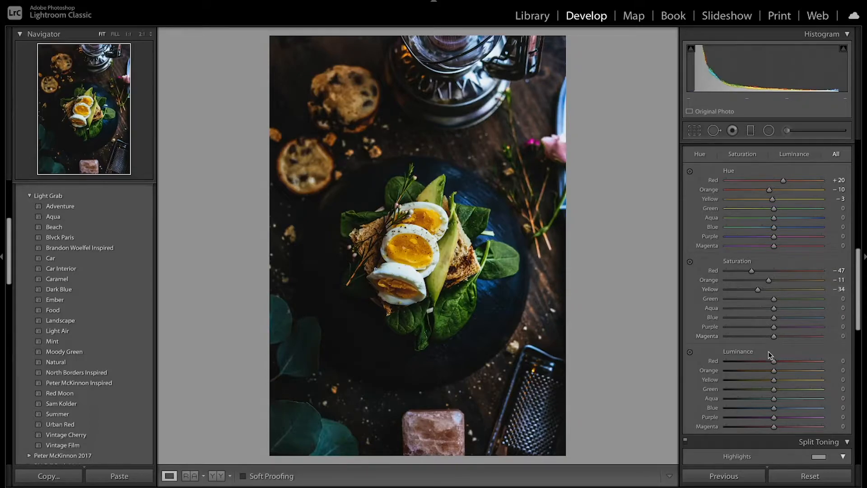
mouse_move(774, 362)
left_mouse_down()
mouse_move(763, 361)
mouse_move(770, 372)
left_mouse_up()
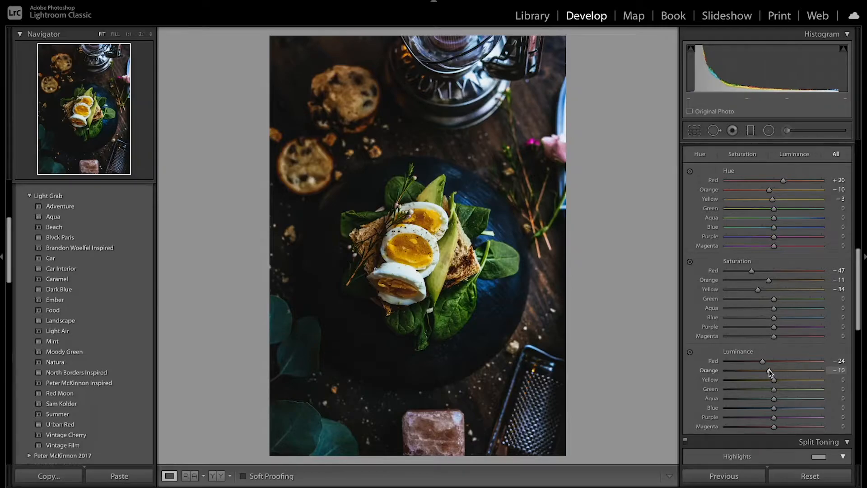
left_click_drag(775, 381, 778, 382)
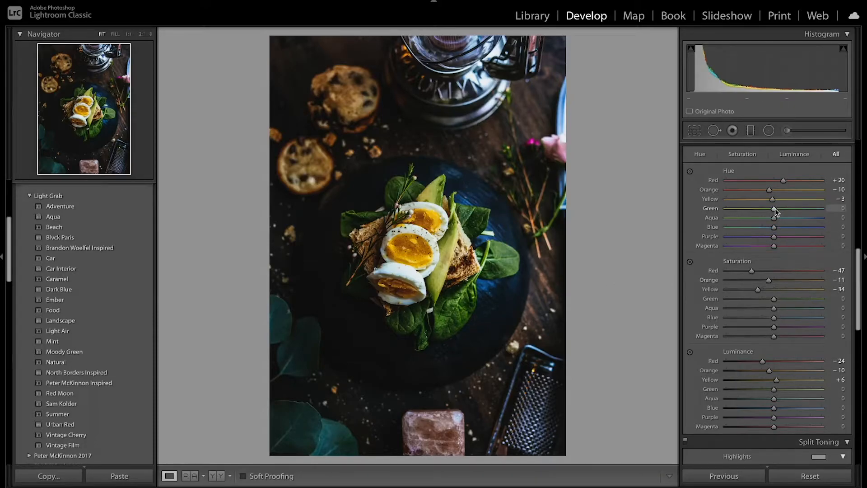
- For Green, Aqua and Blue, set hue to +54, +36 and +18, saturation to −64, −40 and −47, and luminance to −10, +5 and −34
left_click_drag(776, 208, 791, 220)
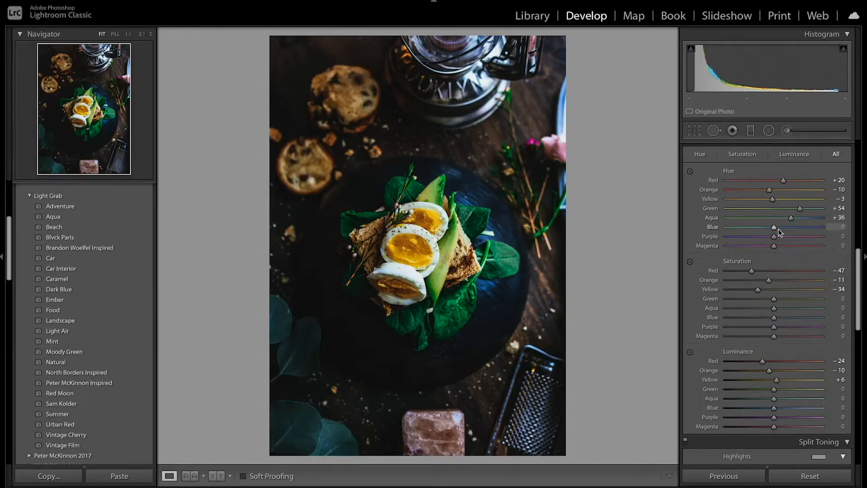
left_click_drag(776, 229, 784, 230)
scroll(779, 244, "down", 2)
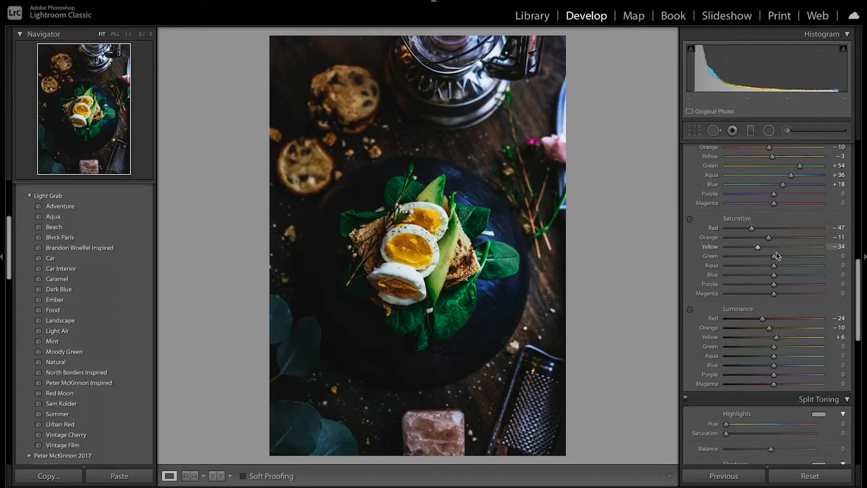
left_click_drag(775, 258, 742, 259)
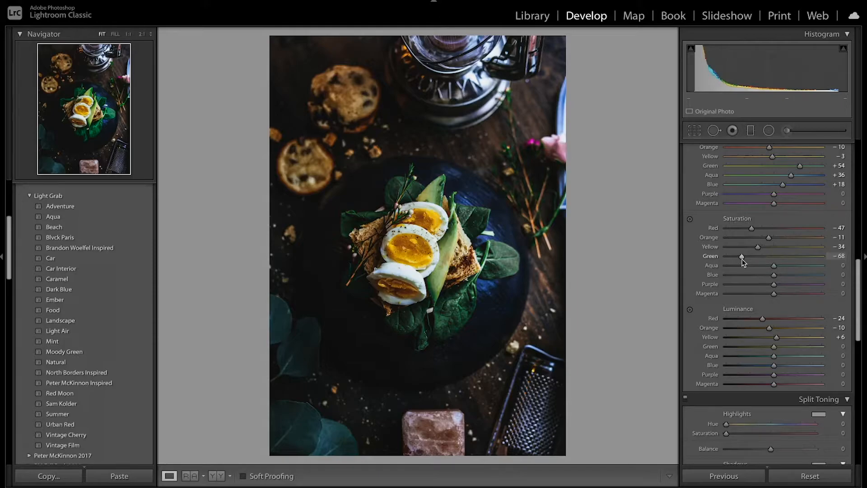
left_click_drag(742, 259, 752, 279)
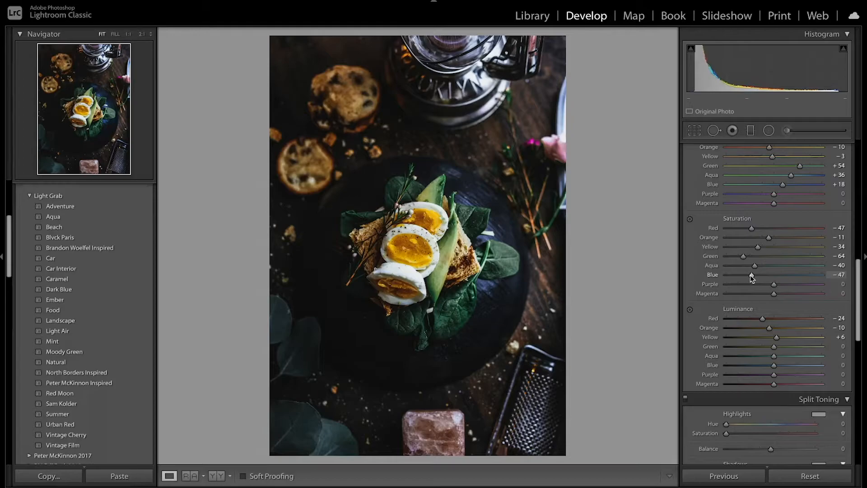
left_click_drag(775, 351, 771, 351)
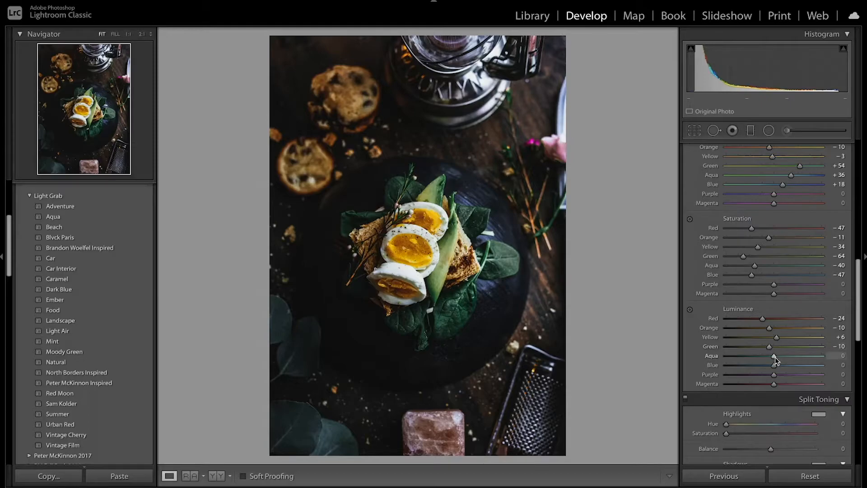
left_click_drag(776, 360, 761, 369)
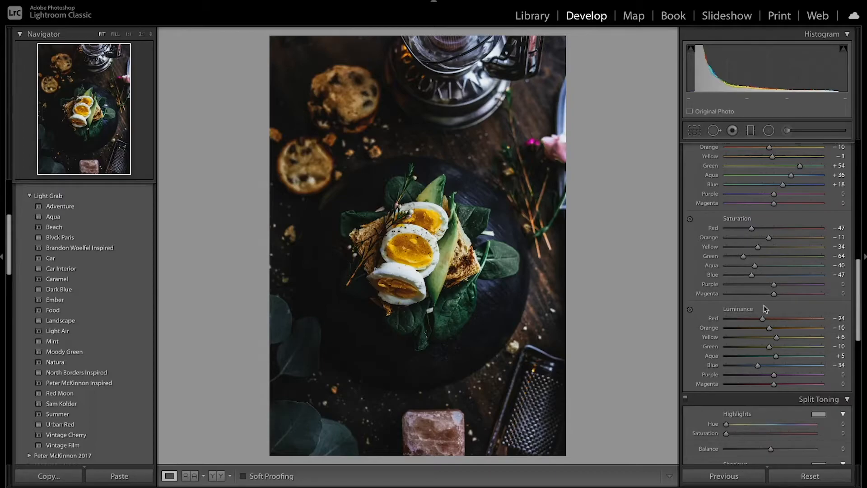
- For Purple and Magenta, set hue to −76 and −61, saturation to −34 and −62, and luminance to −20 and +6
scroll(768, 307, "up", 1)
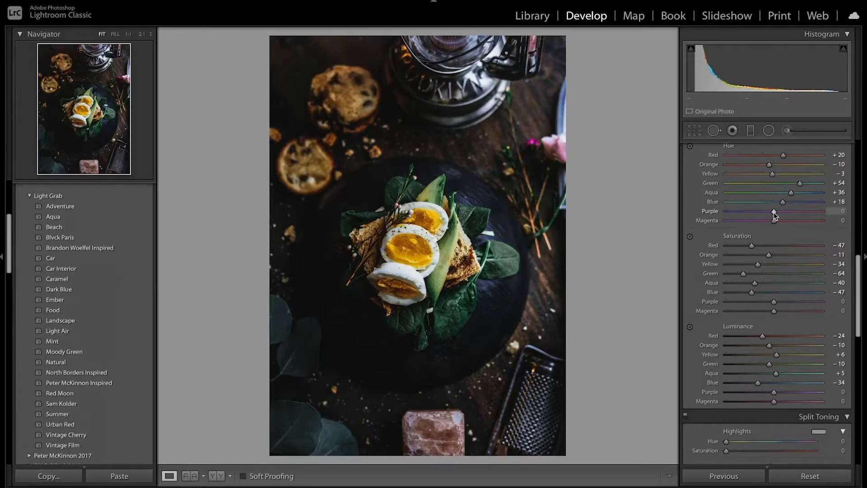
left_click_drag(774, 213, 745, 221)
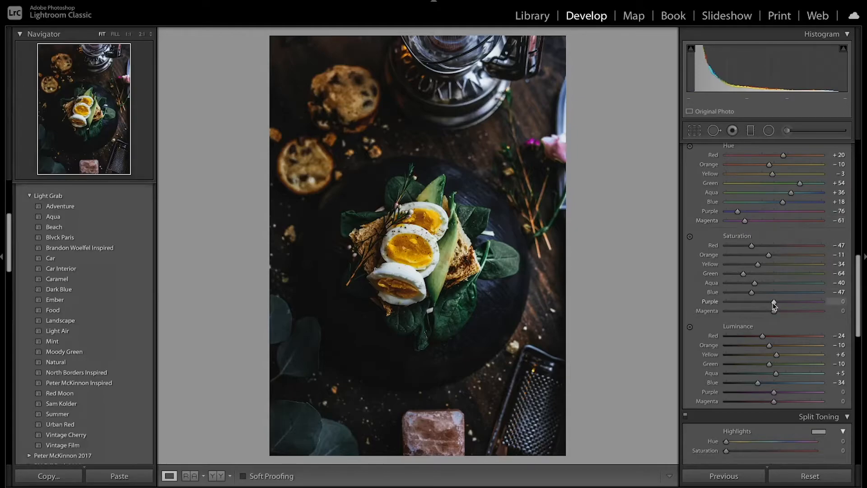
left_click_drag(774, 304, 745, 312)
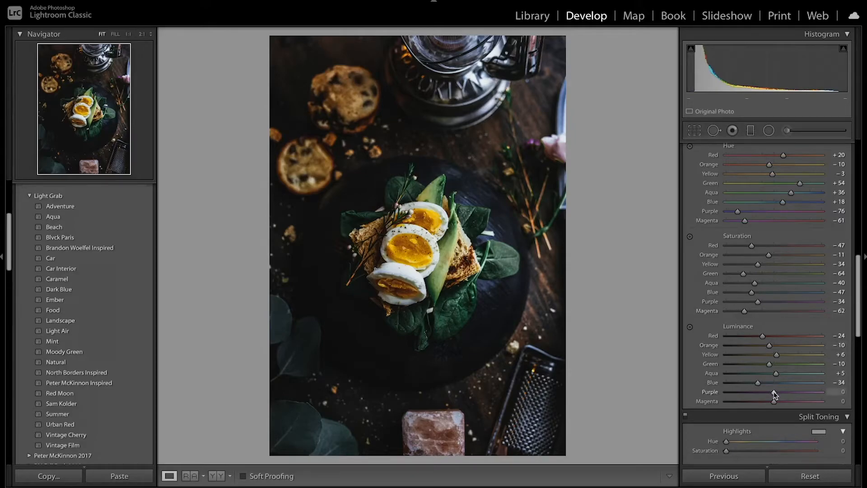
mouse_move(774, 393)
left_mouse_down()
mouse_move(765, 395)
mouse_move(780, 404)
left_mouse_up()
scroll(762, 271, "up", 3)
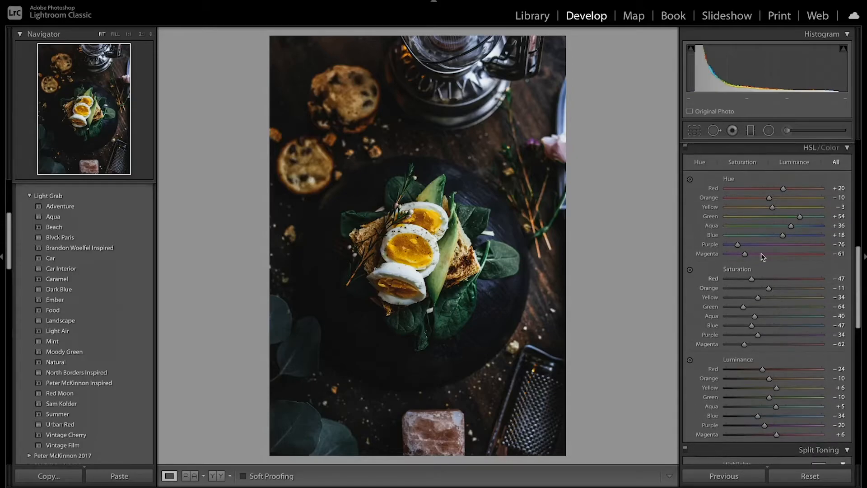
- Compare the photo with the HSL color adjustments switched off and back on
scroll(760, 253, "up", 1)
left_click(685, 166)
left_click(686, 167)
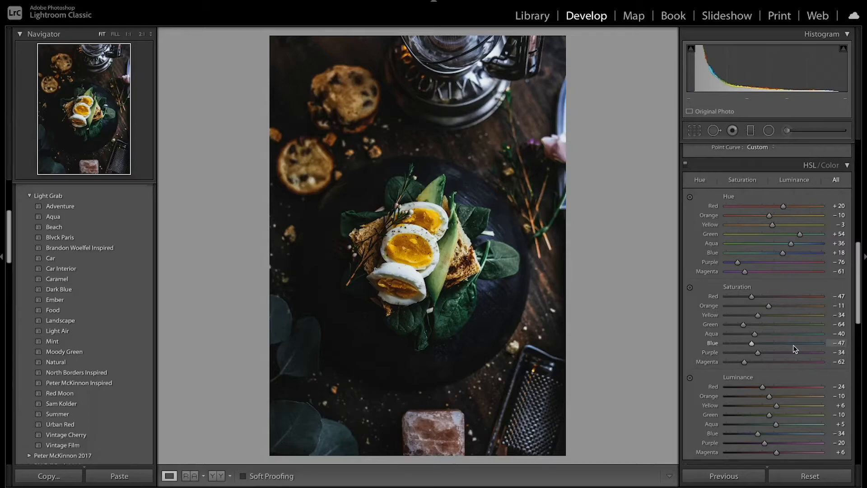
- In Split Toning, set the highlights hue to 57 and their saturation to 18
scroll(795, 349, "down", 10)
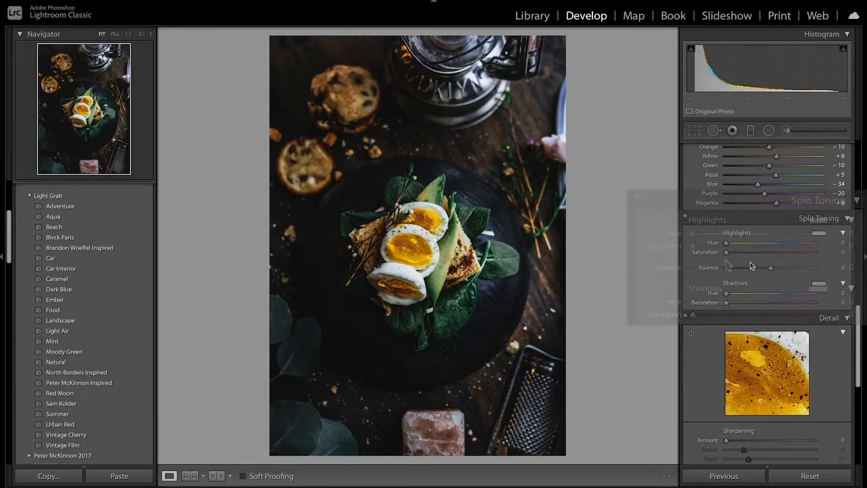
key("alt")
left_click_drag(693, 235, 713, 235)
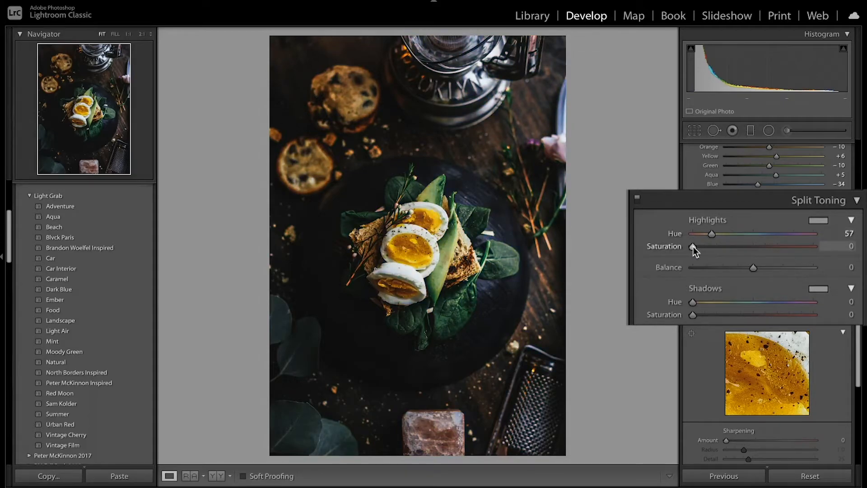
left_click_drag(712, 245, 714, 245)
- Set the split toning shadows to hue 217 and saturation 12, and compare the photo with and without split toning
key("alt")
left_click_drag(692, 302, 767, 305)
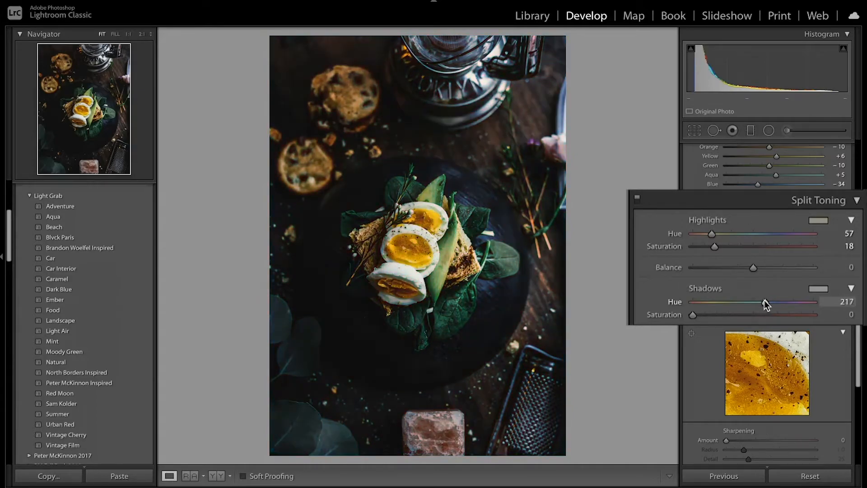
left_click_drag(696, 314, 707, 315)
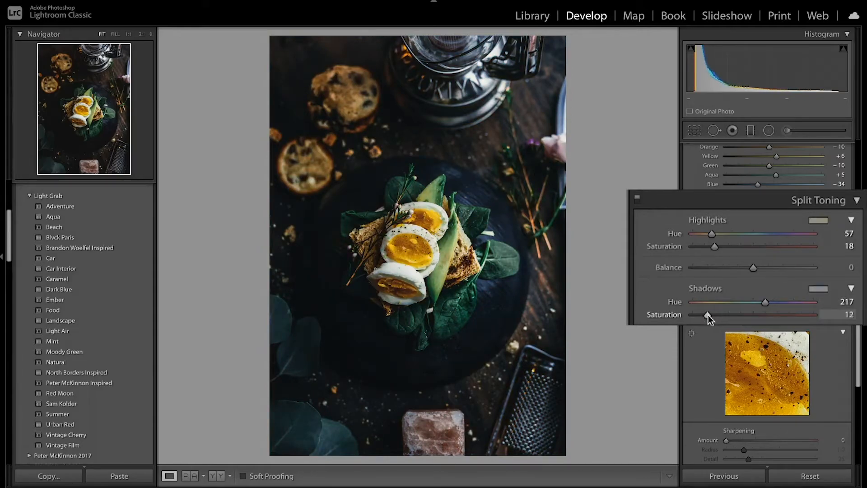
left_click(685, 217)
left_click(685, 216)
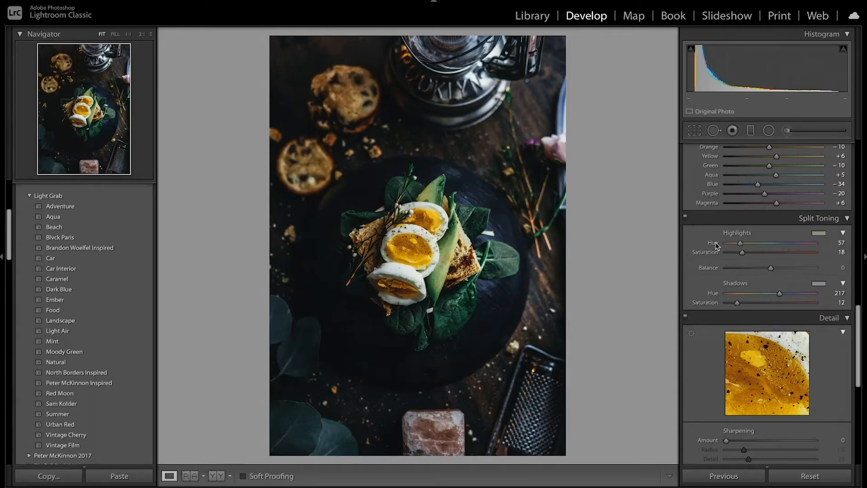
- Set the sharpening amount to 41 with masking 79, and noise reduction to luminance 17 and color 23
scroll(737, 267, "down", 5)
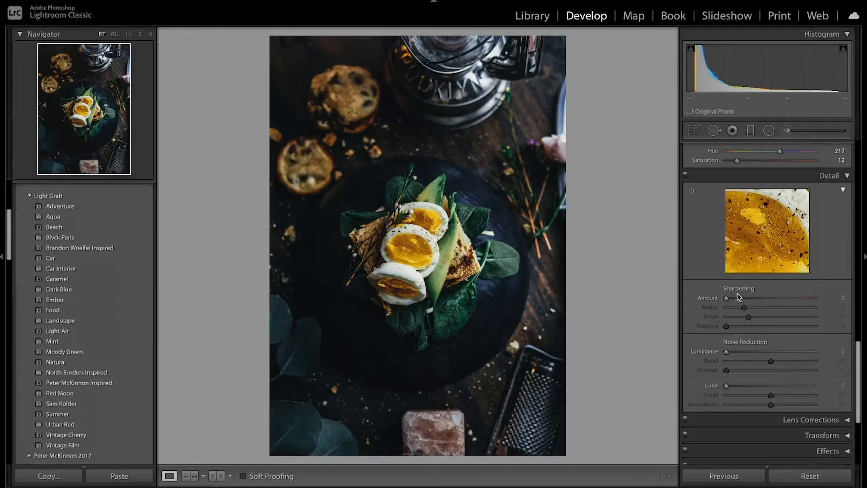
left_click_drag(727, 300, 752, 301)
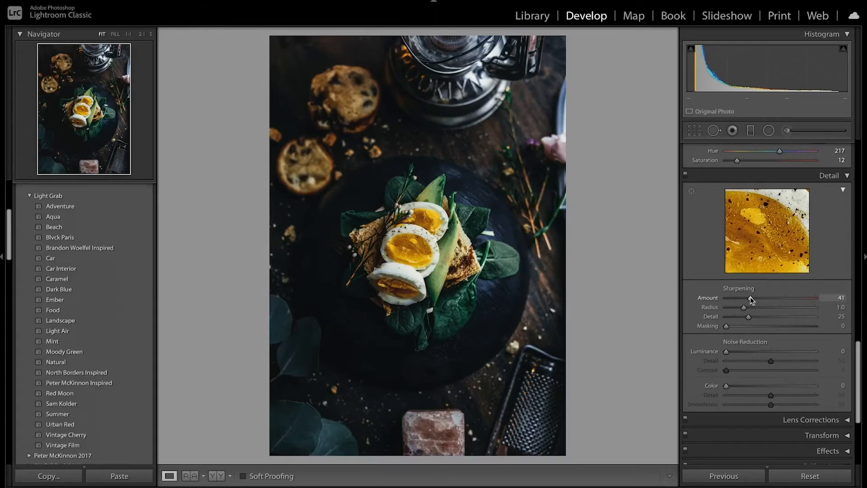
left_click_drag(727, 328, 797, 326)
left_click_drag(733, 352, 741, 352)
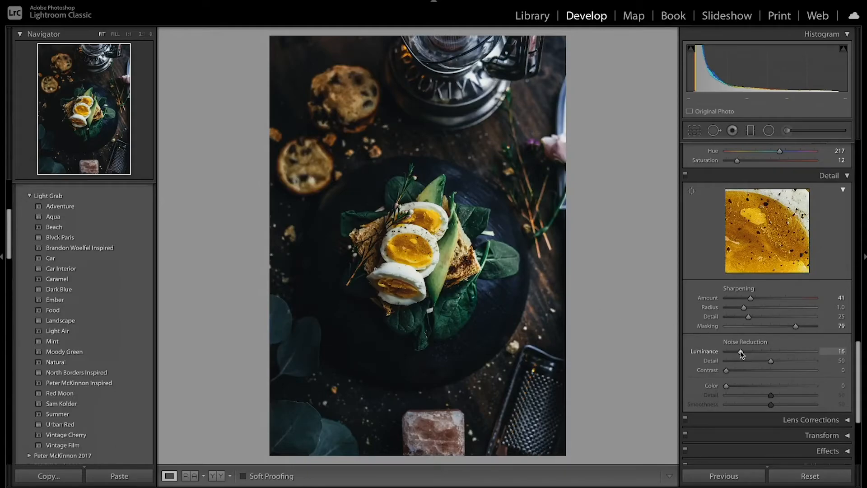
left_click_drag(738, 386, 746, 386)
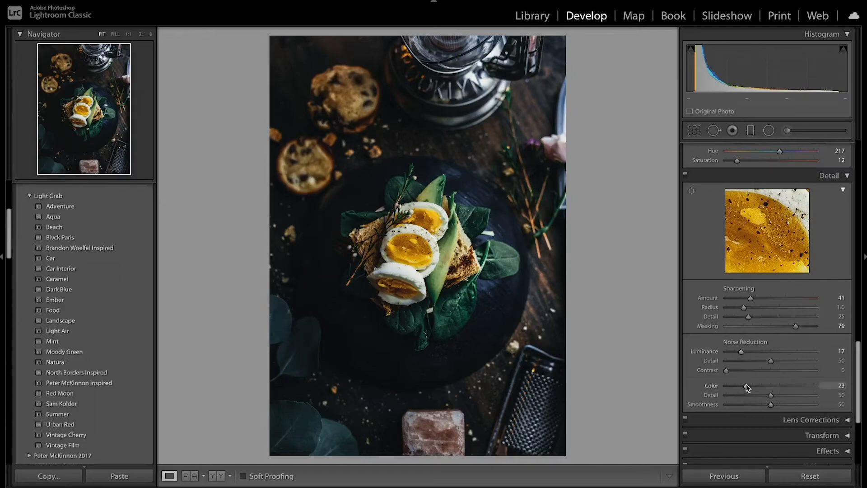
- In the Calibration settings, set the Red Primary hue to +17 and saturation to −14
scroll(748, 387, "down", 5)
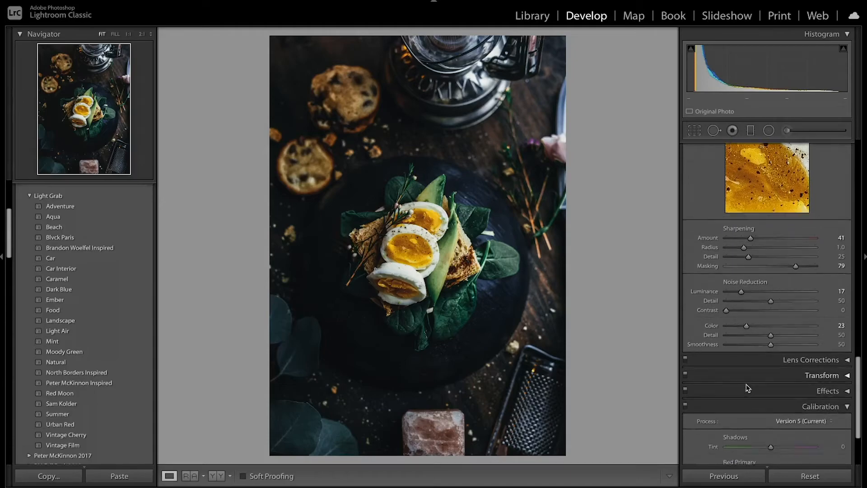
scroll(748, 387, "down", 2)
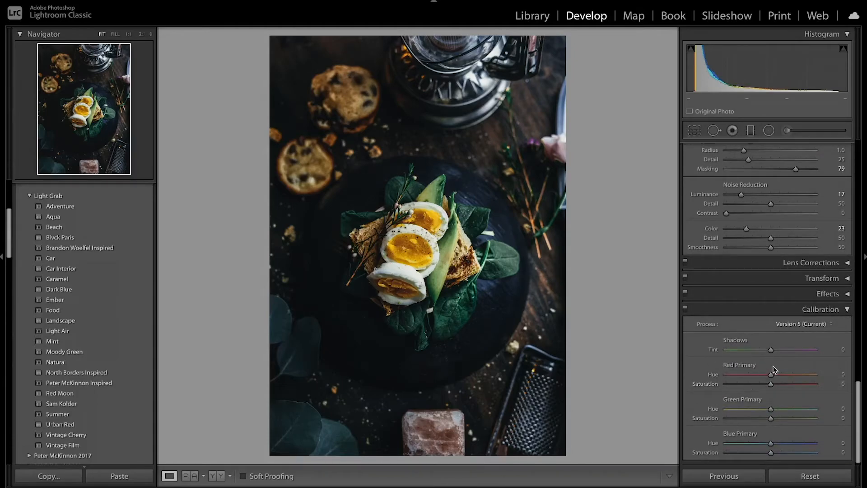
left_click_drag(771, 377, 779, 378)
left_click_drag(772, 386, 765, 385)
- Set the Green Primary calibration to hue +18 and saturation −13
left_click_drag(772, 409, 815, 409)
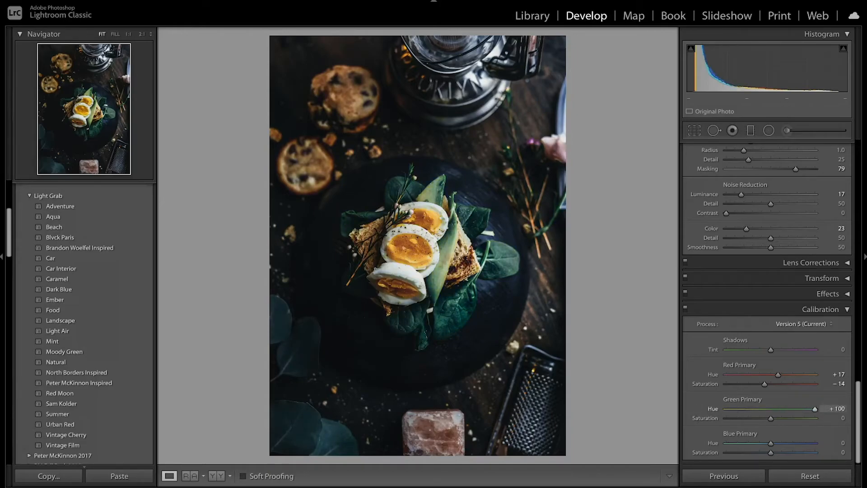
left_click_drag(829, 415, 780, 413)
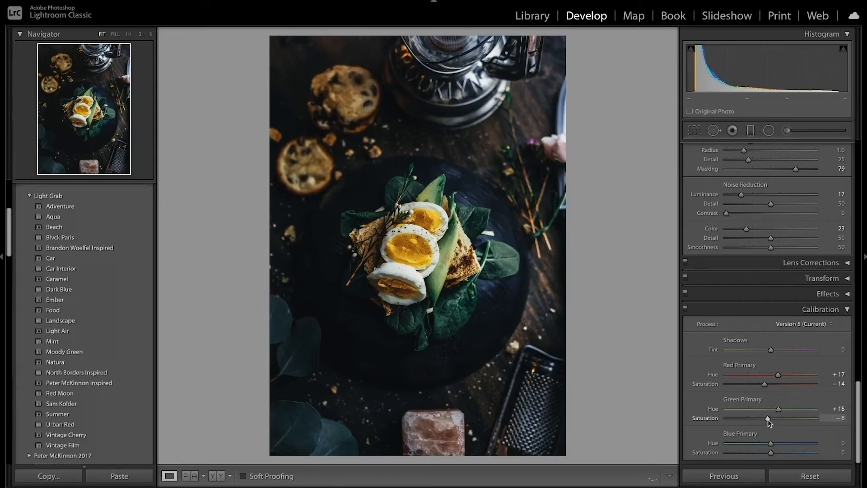
left_click_drag(768, 419, 767, 420)
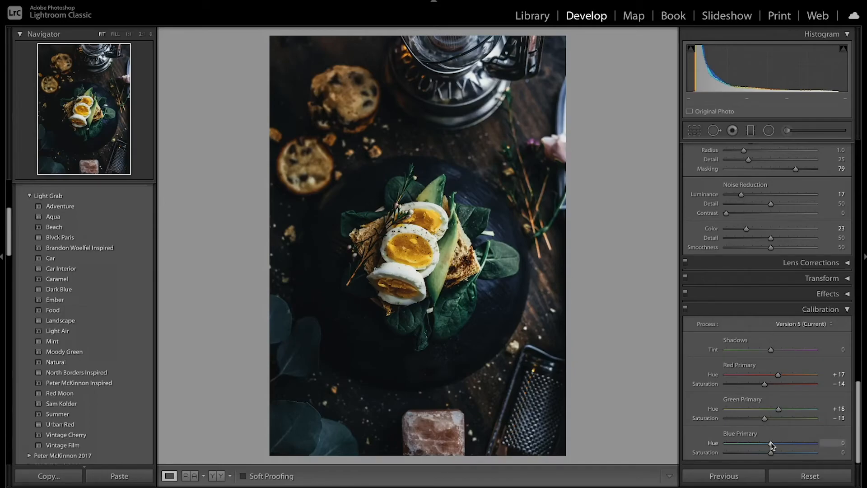
- Set the Blue Primary calibration to hue −13 and saturation −24, and compare the photo with and without calibration
left_click_drag(772, 445, 767, 444)
left_click_drag(764, 442, 766, 443)
left_click_drag(772, 455, 762, 453)
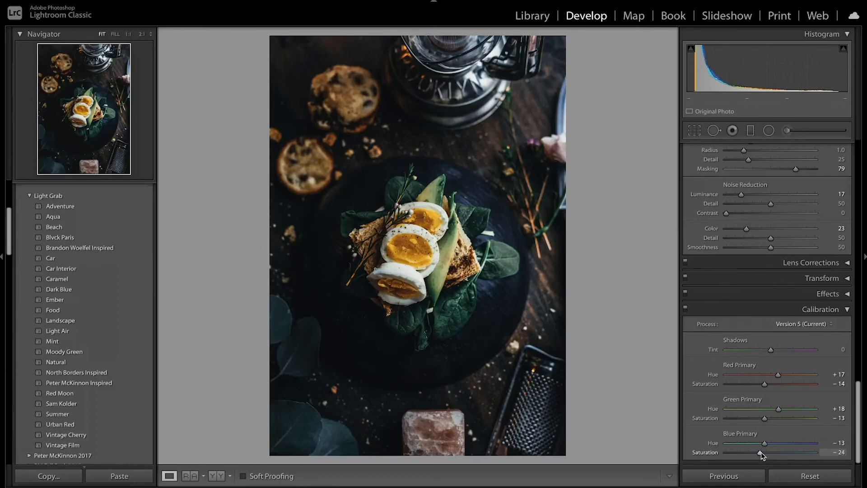
left_click(685, 309)
left_click(685, 309)
- Compare the edited food photo with its original unedited version, and return to the edited view
scroll(770, 294, "up", 15)
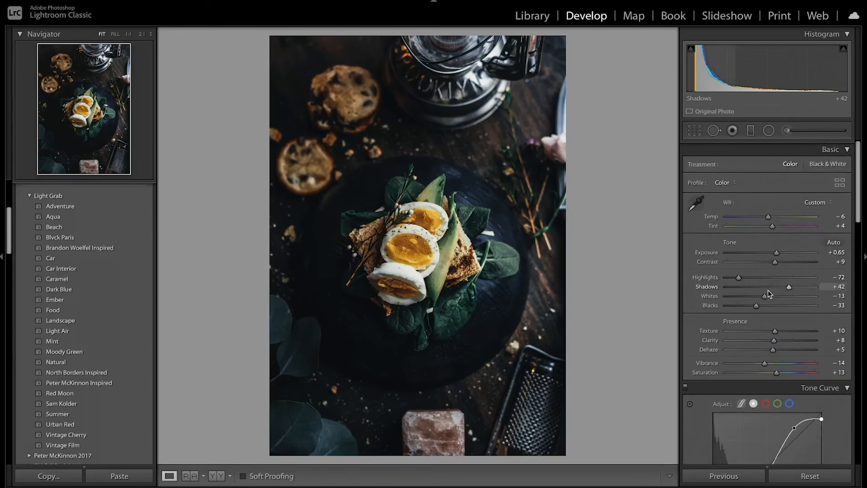
key("backslash")
key("backslash")
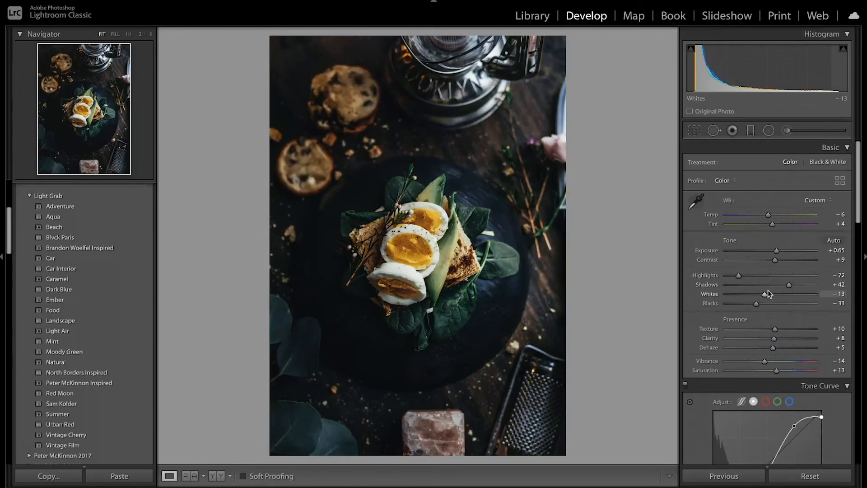